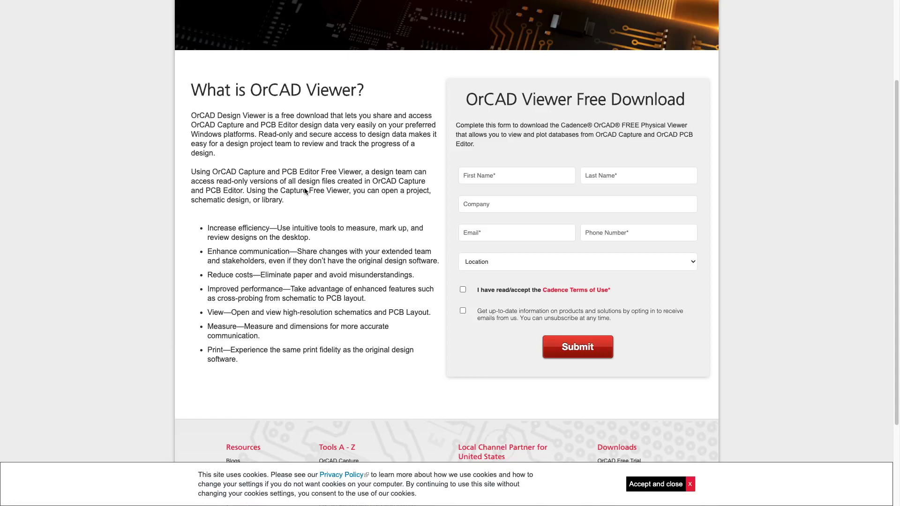
- Accept the cookie notice on the OrCAD Viewer download page
{"action": "scroll", "coordinate": [328, 268], "scroll_direction": "up", "scroll_amount": 2}
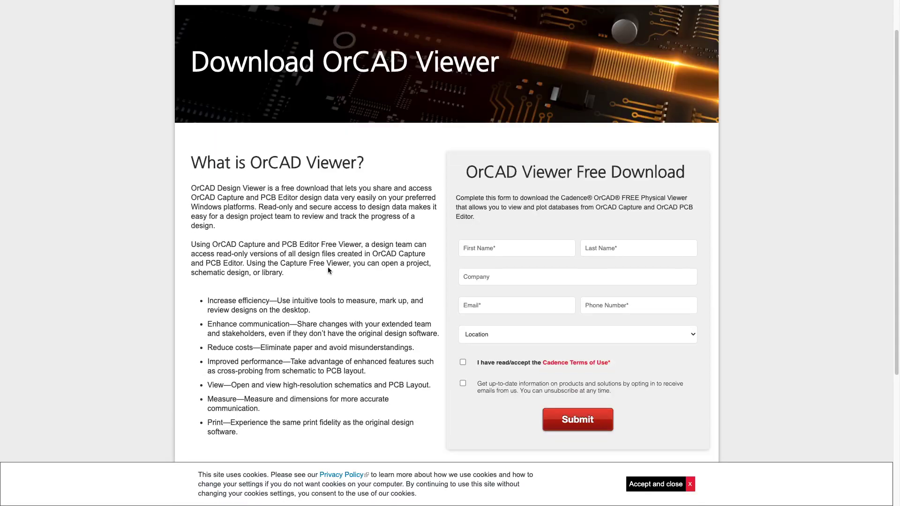
{"action": "left_click", "coordinate": [655, 485]}
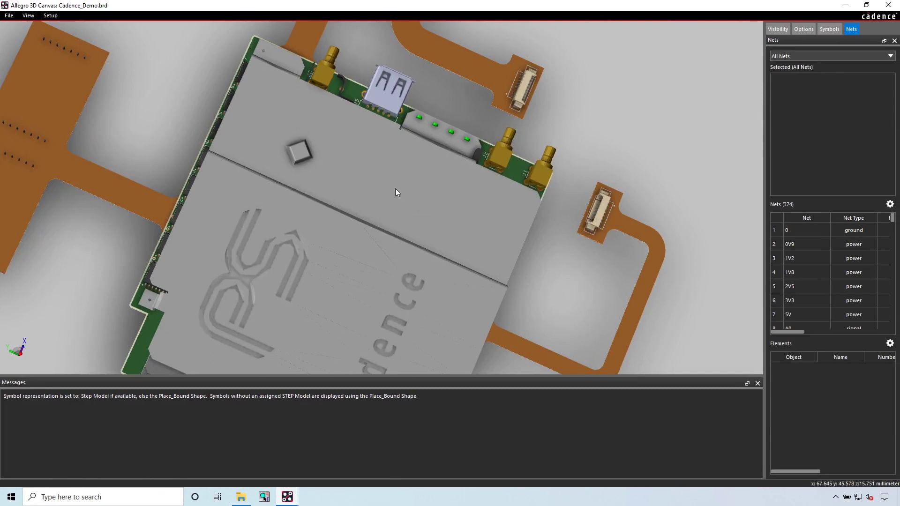
- Examine the Cadence_Demo board from different angles in the 3D canvas and close the canvas
{"action": "left_click_drag", "start_coordinate": [395, 189], "coordinate": [455, 178]}
{"action": "key", "text": "Home"}
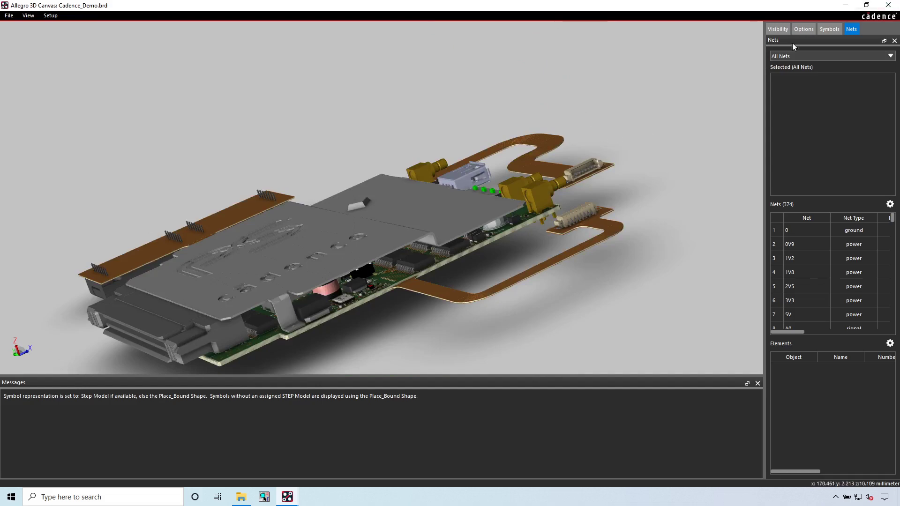
{"action": "left_click", "coordinate": [887, 5]}
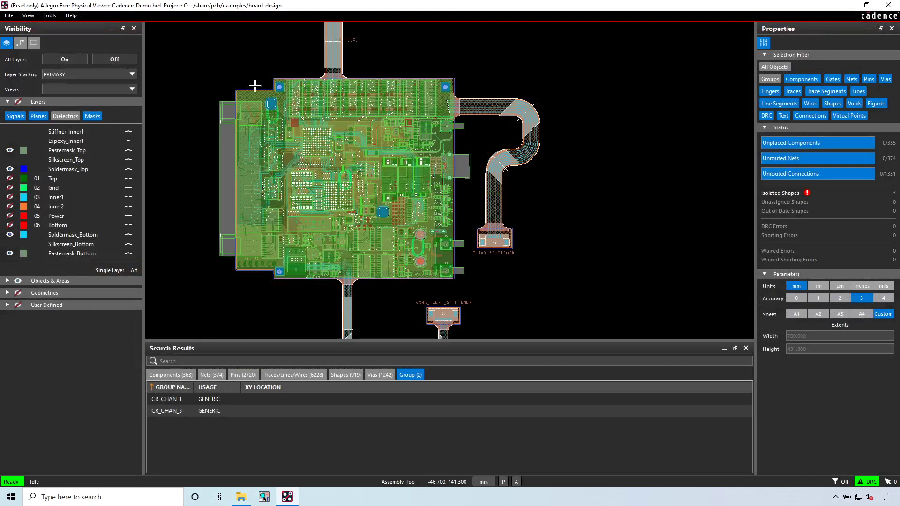
- Inspect the board layout up close and highlight the 2V5 power net from the list of nets
{"action": "scroll", "coordinate": [288, 97], "scroll_direction": "down", "scroll_amount": 2}
{"action": "left_click", "coordinate": [237, 134]}
{"action": "scroll", "coordinate": [237, 136], "scroll_direction": "up", "scroll_amount": 4}
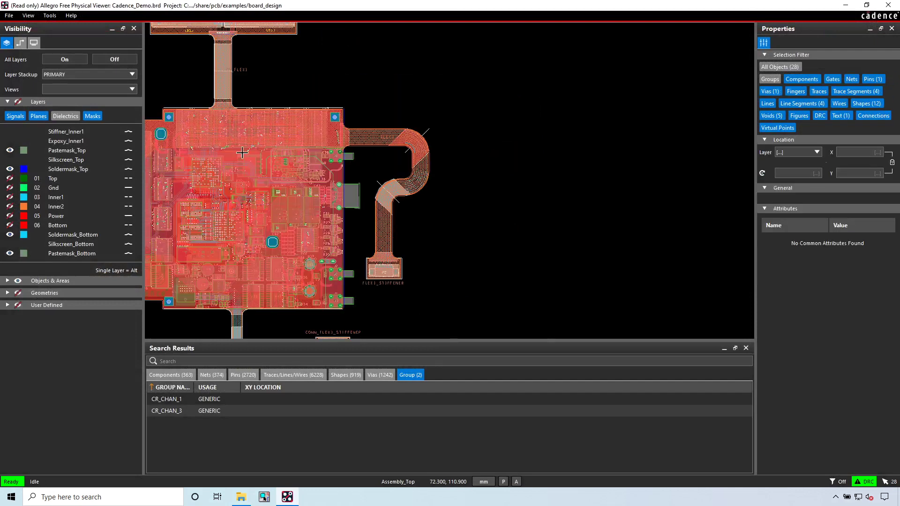
{"action": "left_click", "coordinate": [219, 376]}
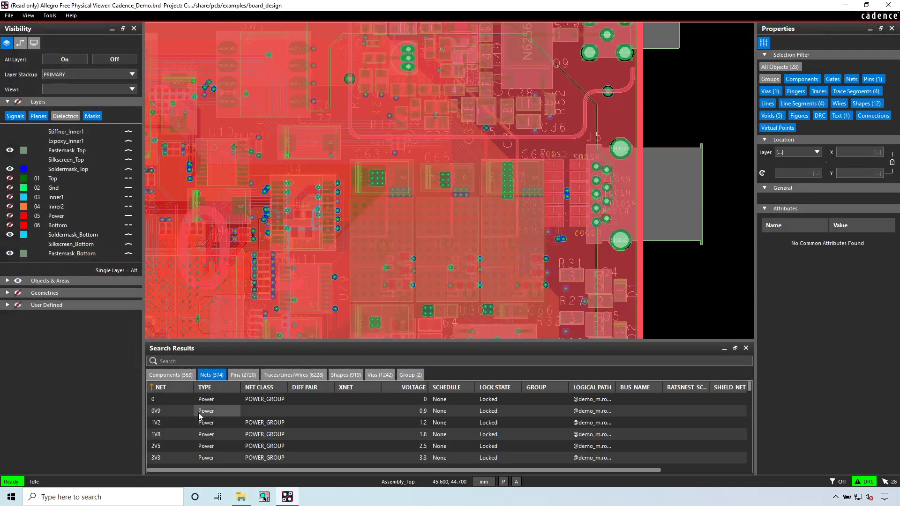
{"action": "left_click", "coordinate": [215, 444]}
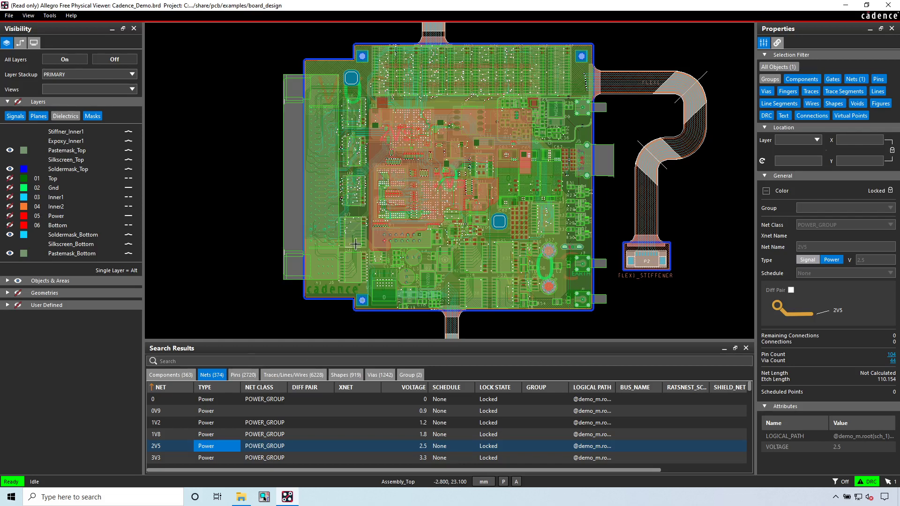
- Review the search result lists for traces, lines and wires, shapes, vias and groups
{"action": "left_click", "coordinate": [290, 375]}
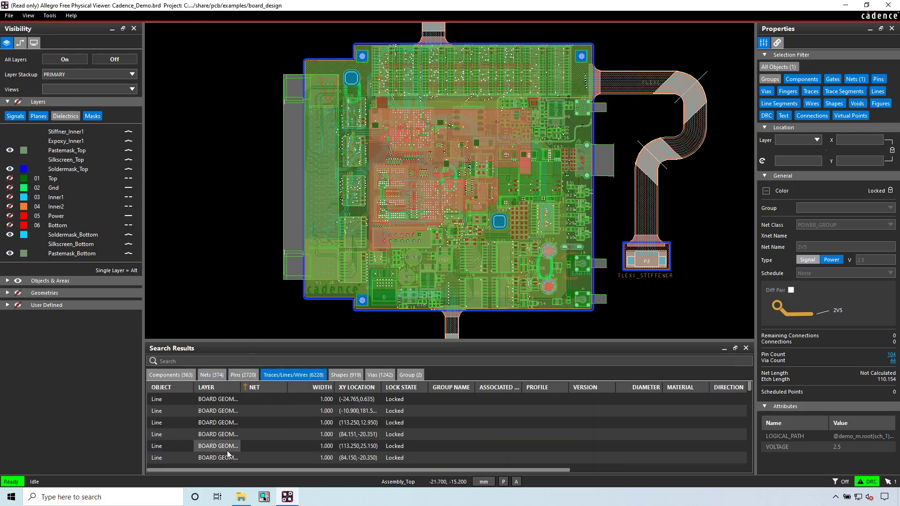
{"action": "left_click", "coordinate": [356, 376]}
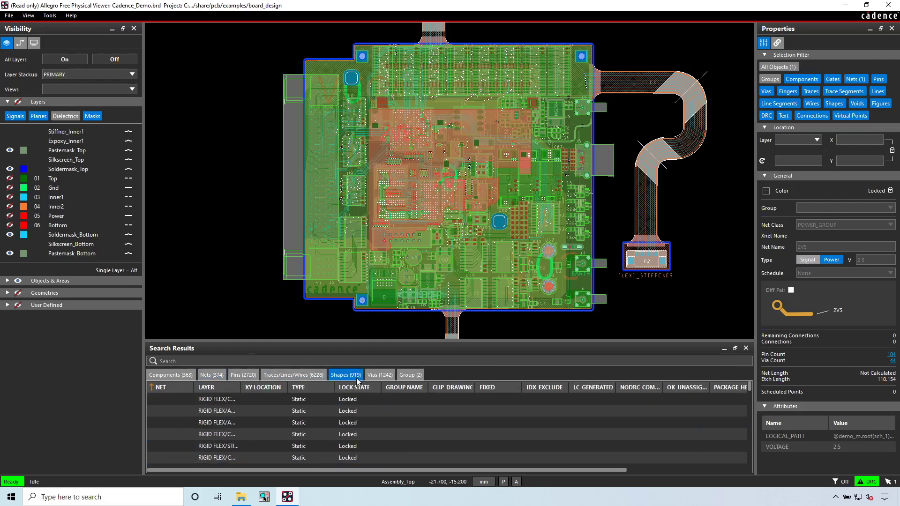
{"action": "left_click", "coordinate": [381, 375]}
{"action": "left_click", "coordinate": [411, 375]}
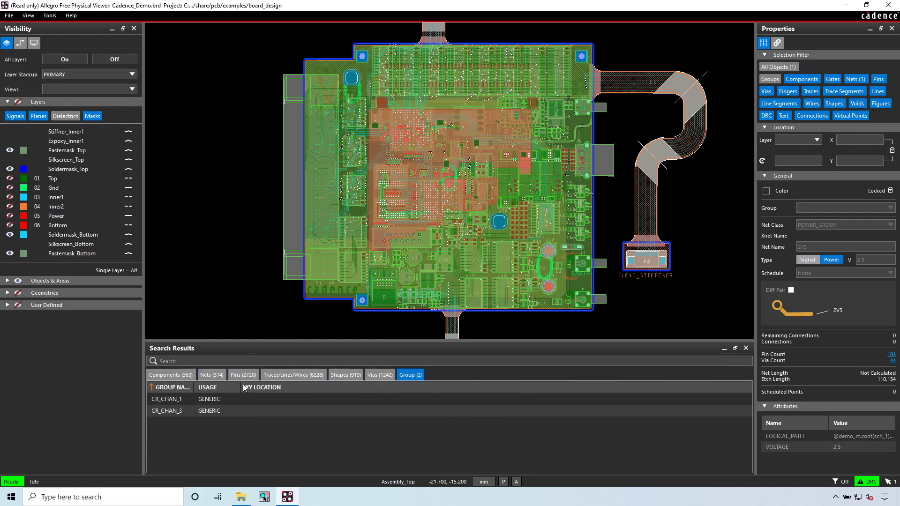
- Find capacitor C7 in the component list and locate it on the board
{"action": "left_click", "coordinate": [169, 375]}
{"action": "scroll", "coordinate": [263, 435], "scroll_direction": "down", "scroll_amount": 3}
{"action": "left_click", "coordinate": [252, 423]}
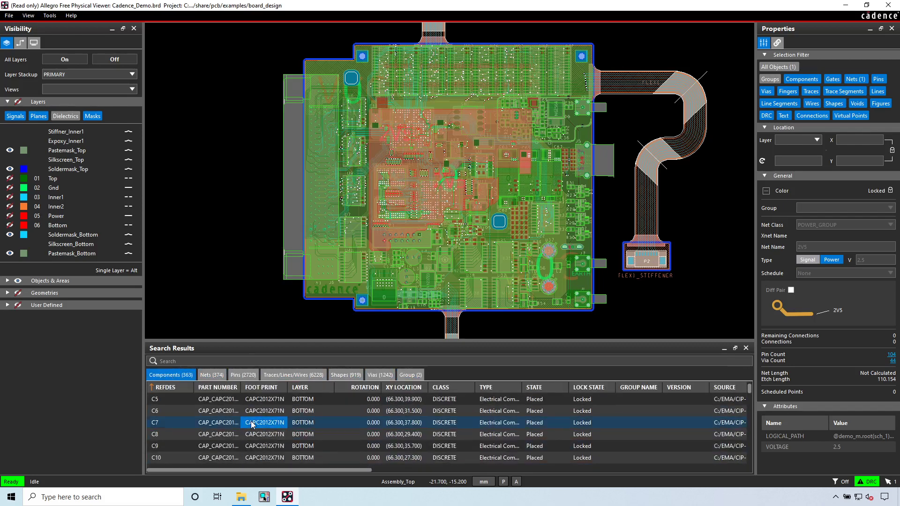
{"action": "double_click", "coordinate": [252, 423]}
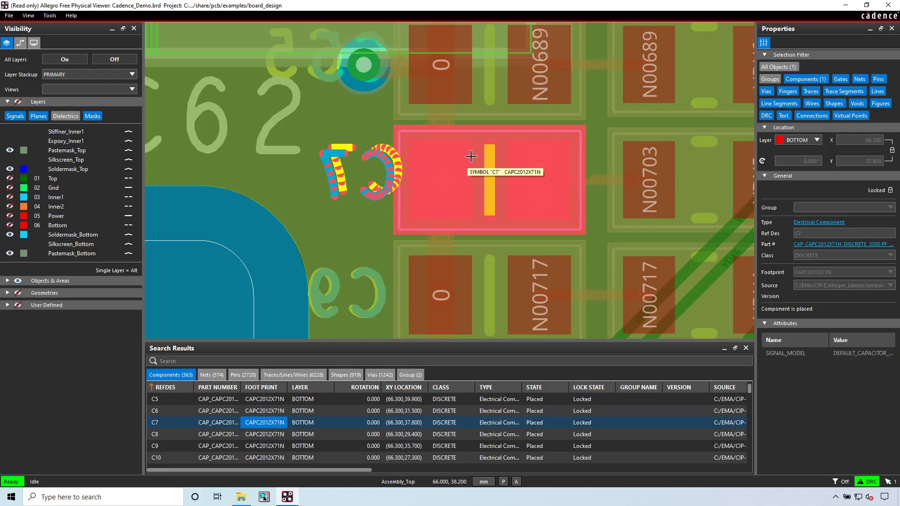
{"action": "scroll", "coordinate": [470, 156], "scroll_direction": "down", "scroll_amount": 2}
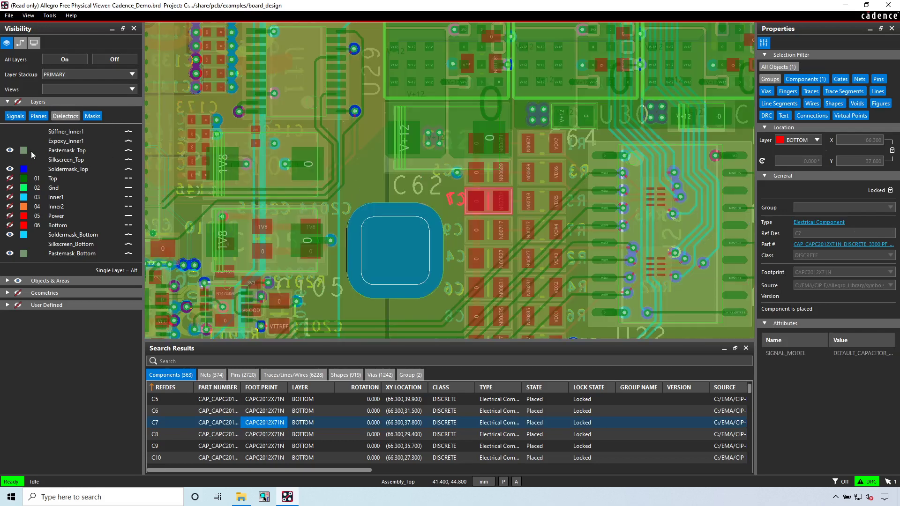
- Turn off the Pastemask_Top and Soldermask_Top layers and turn on the Top and Gnd layers
{"action": "left_click", "coordinate": [10, 150]}
{"action": "left_click", "coordinate": [10, 168]}
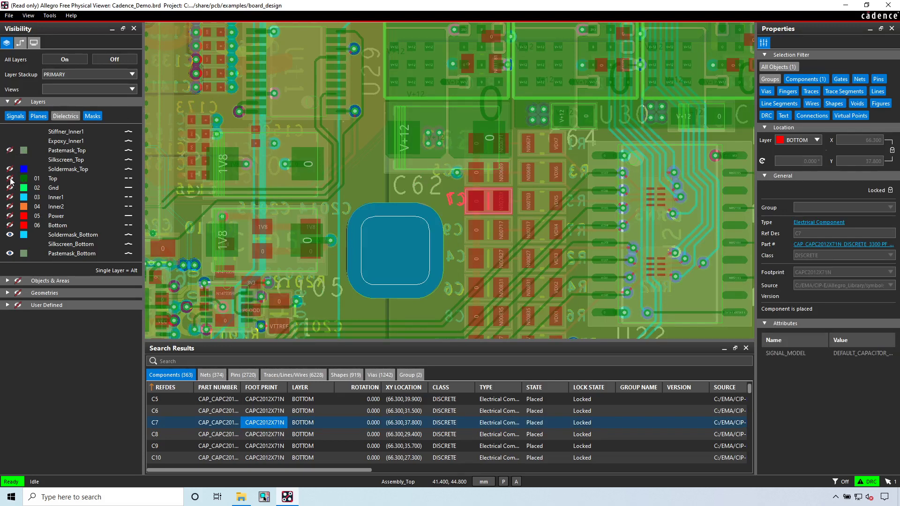
{"action": "left_click", "coordinate": [10, 179]}
{"action": "left_click", "coordinate": [10, 188]}
- Switch the layer stackup to FLEXI1 and deselect capacitor C7 with the whole flex area in view
{"action": "left_click", "coordinate": [66, 74]}
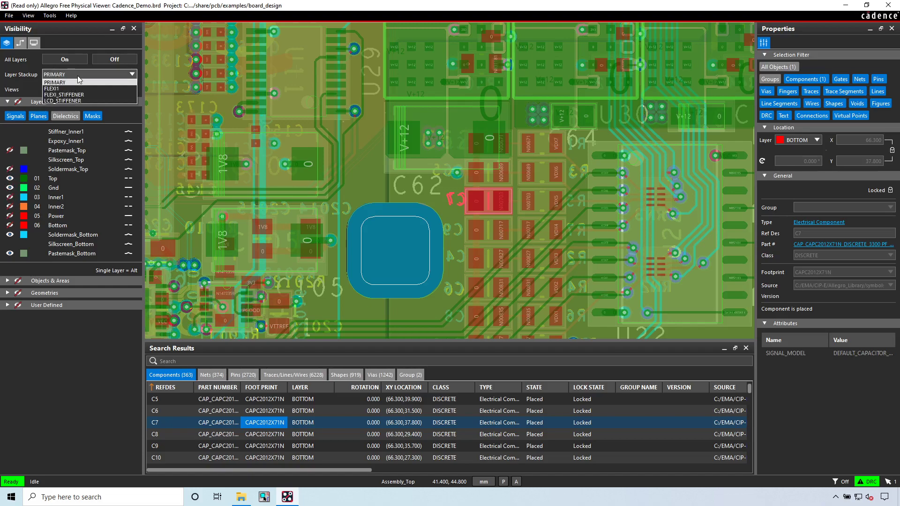
{"action": "left_click", "coordinate": [70, 89]}
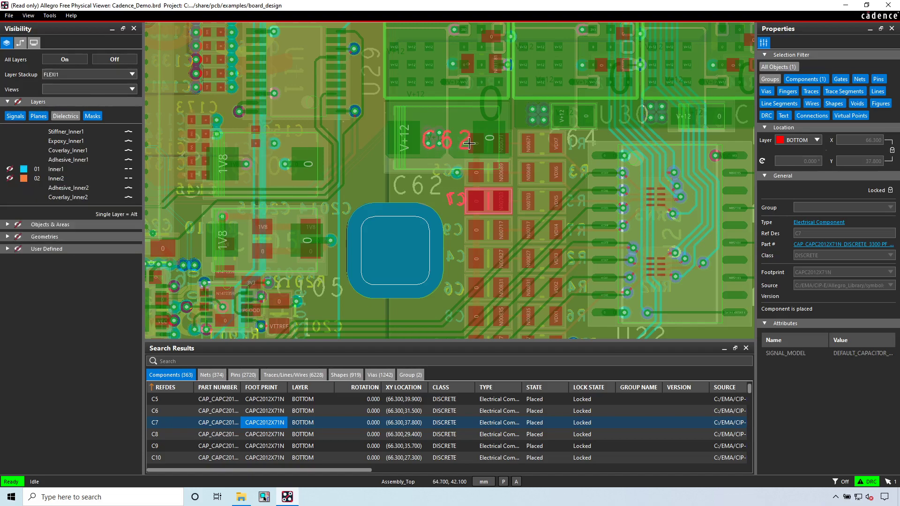
{"action": "scroll", "coordinate": [469, 144], "scroll_direction": "down", "scroll_amount": 4}
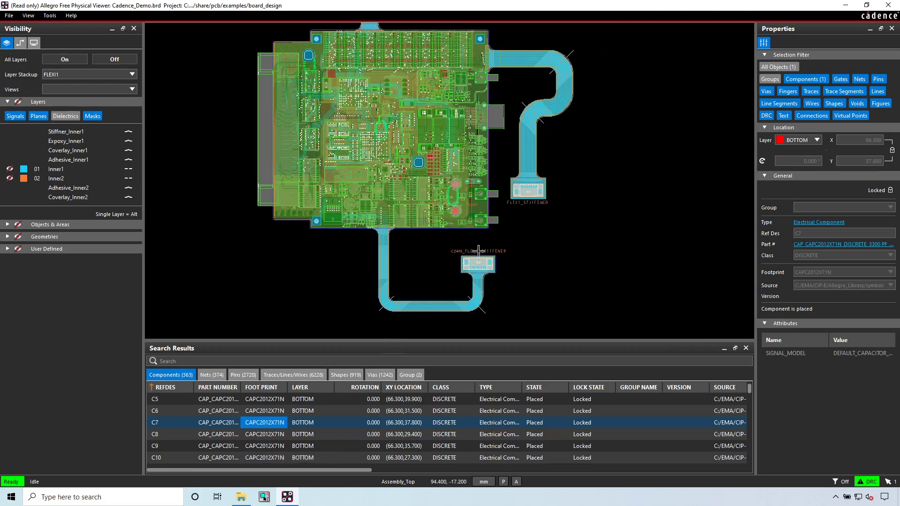
{"action": "left_click", "coordinate": [621, 152]}
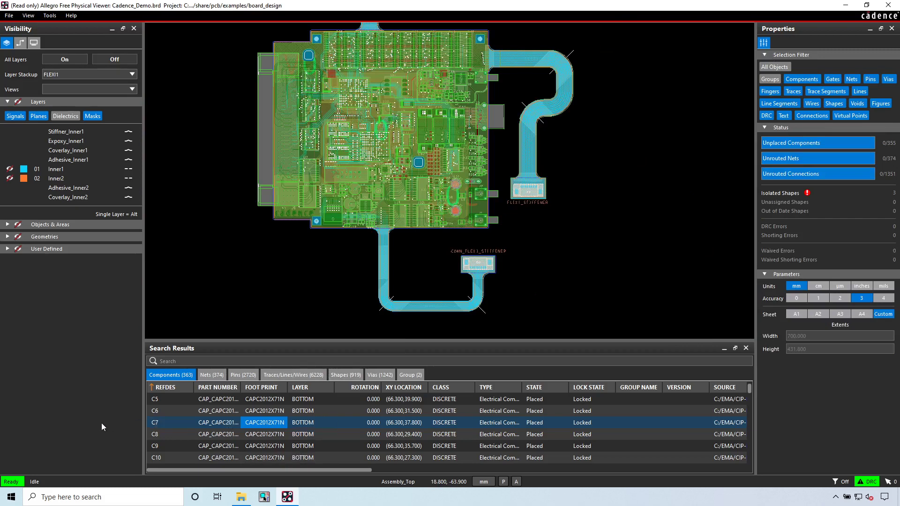
- Launch Capture Viewer from Cadence PCB Viewers 2019 and open the recent usb_charger_demo project
{"action": "key", "text": "super"}
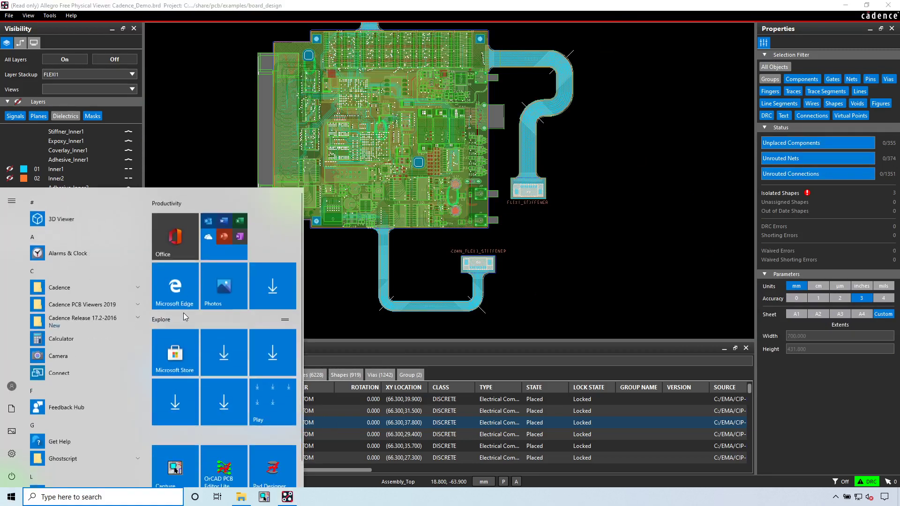
{"action": "left_click", "coordinate": [119, 301]}
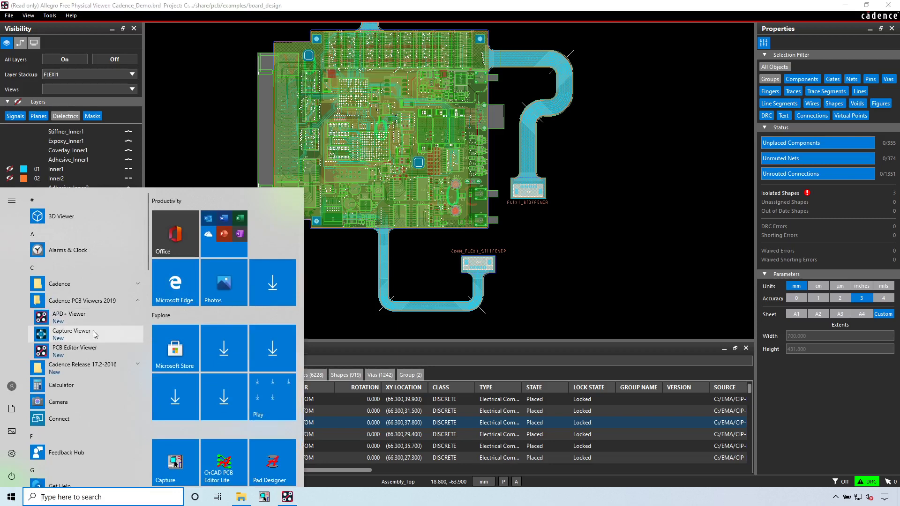
{"action": "left_click", "coordinate": [95, 334]}
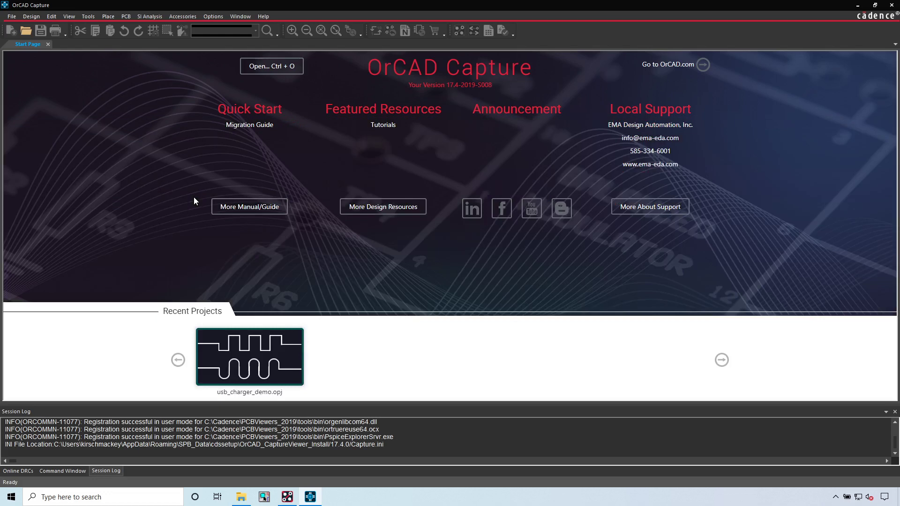
{"action": "left_click", "coordinate": [232, 349]}
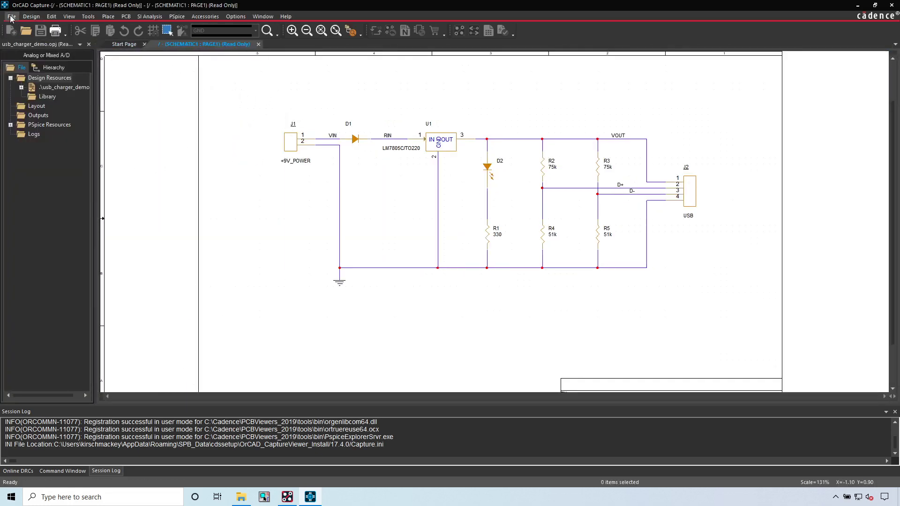
- Select connector J1 on the USB charger schematic and open a print preview of the page
{"action": "left_click", "coordinate": [291, 143]}
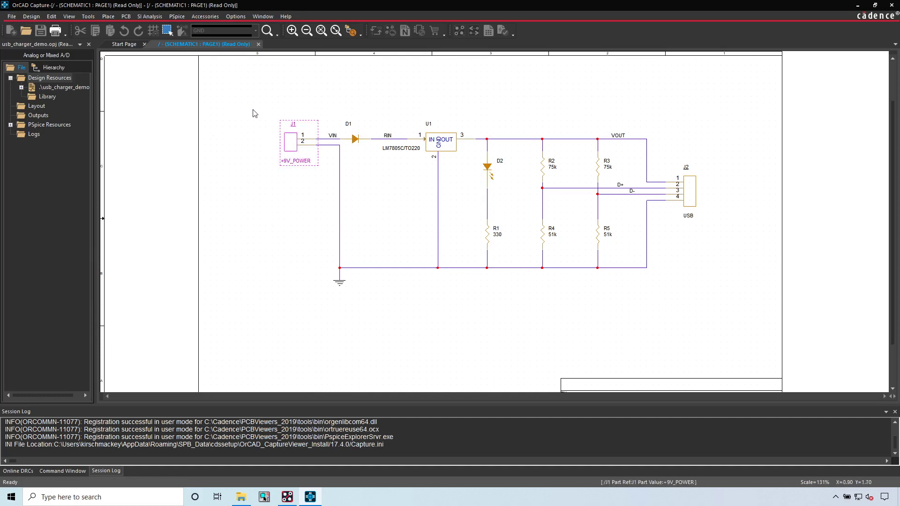
{"action": "left_click", "coordinate": [12, 17]}
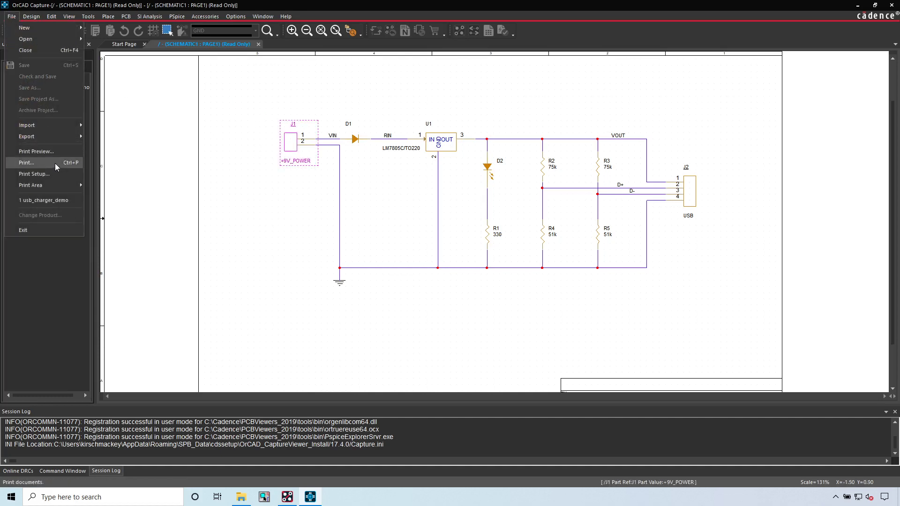
{"action": "left_click", "coordinate": [57, 152]}
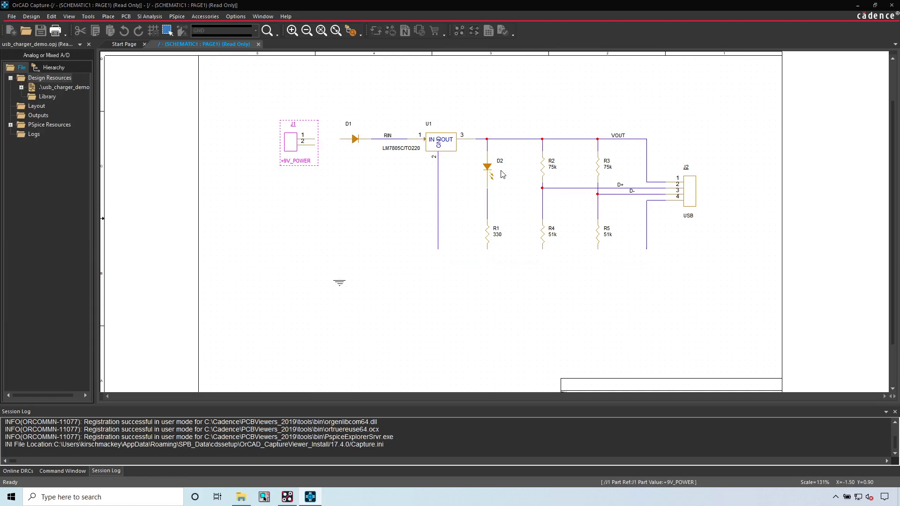
{"action": "left_click", "coordinate": [514, 144]}
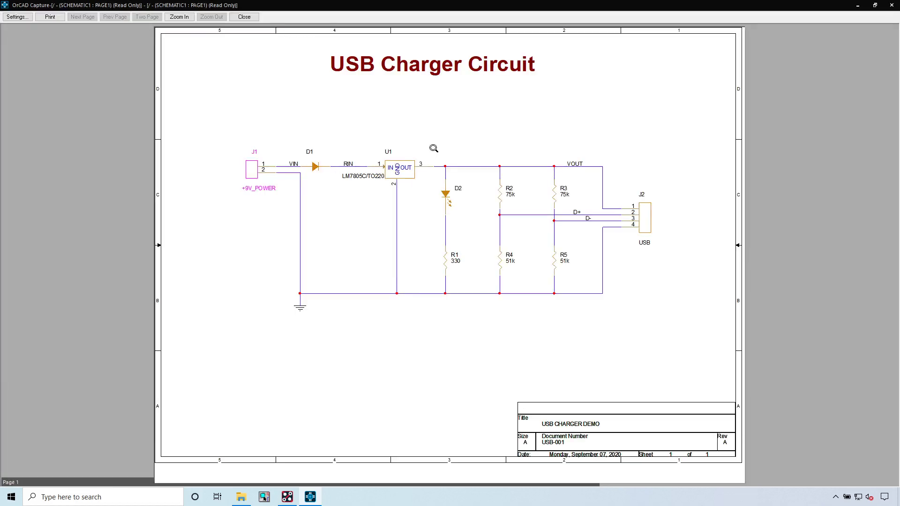
- Start printing the schematic page to a PDF document, cancel the save and clear the selection
{"action": "left_click", "coordinate": [41, 17]}
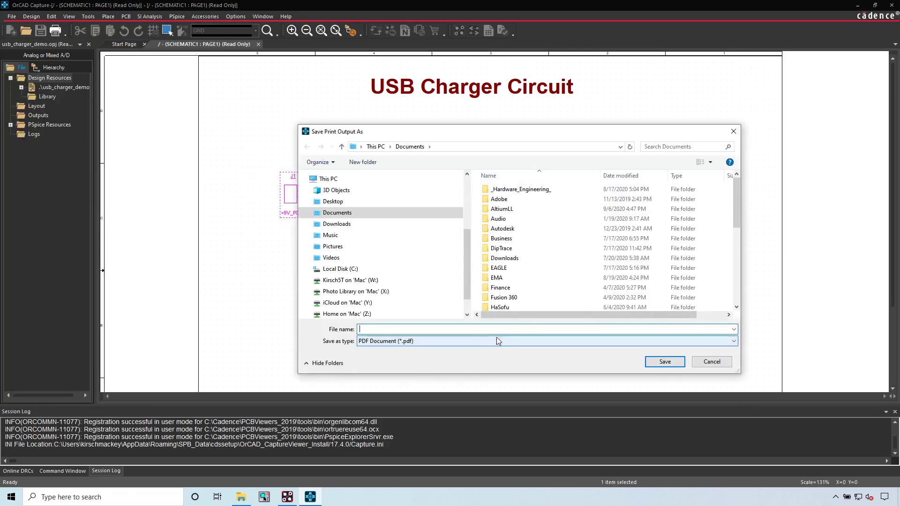
{"action": "left_click", "coordinate": [712, 361]}
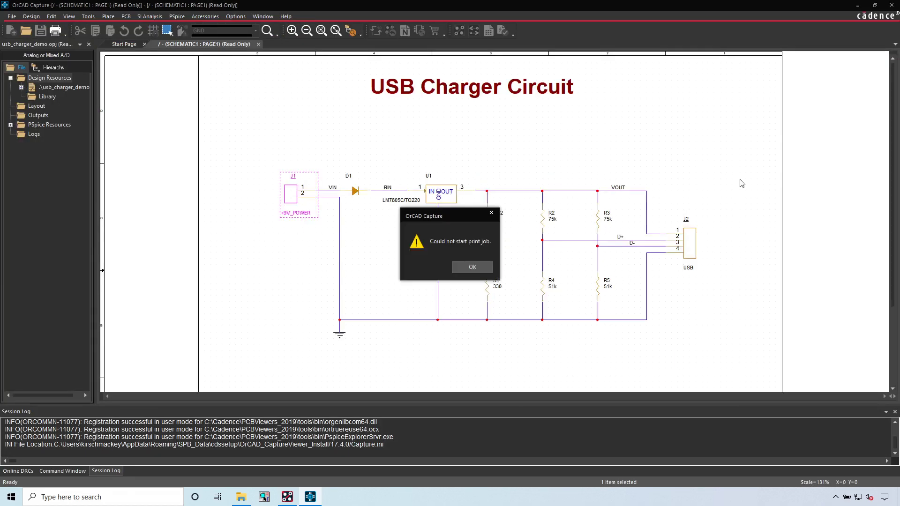
{"action": "left_click", "coordinate": [472, 267]}
{"action": "left_click", "coordinate": [861, 59]}
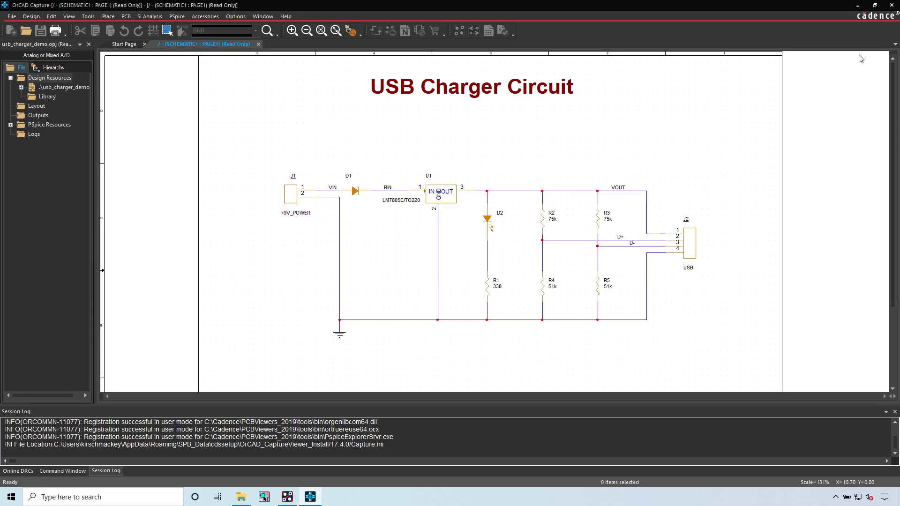
- Close OrCAD Capture and fit the whole Cadence_Demo board in the physical viewer
{"action": "left_click", "coordinate": [893, 5]}
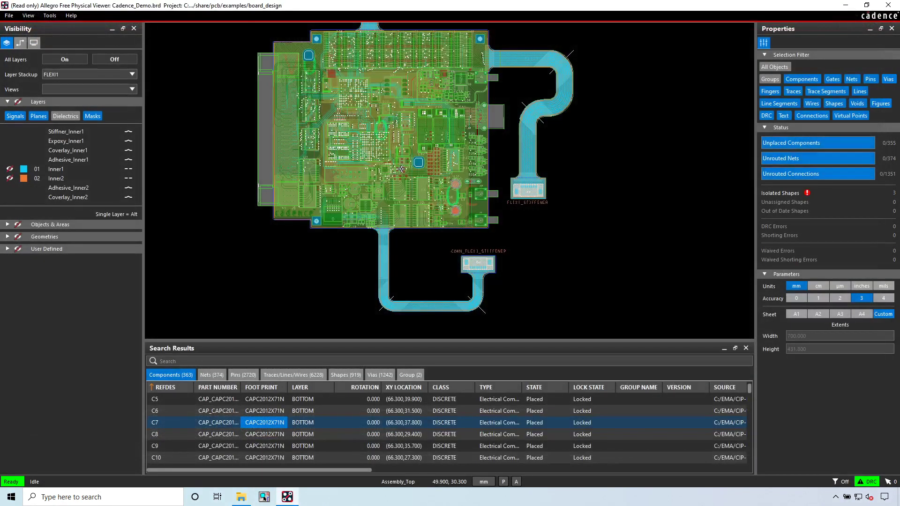
{"action": "key", "text": "F2"}
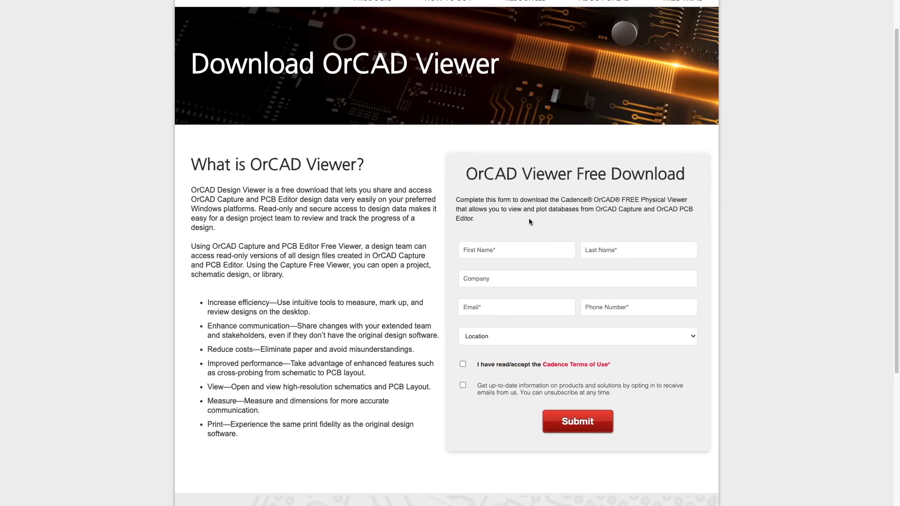
{"action": "scroll", "coordinate": [563, 235], "scroll_direction": "down", "scroll_amount": 1}
{"action": "scroll", "coordinate": [567, 233], "scroll_direction": "down", "scroll_amount": 2}
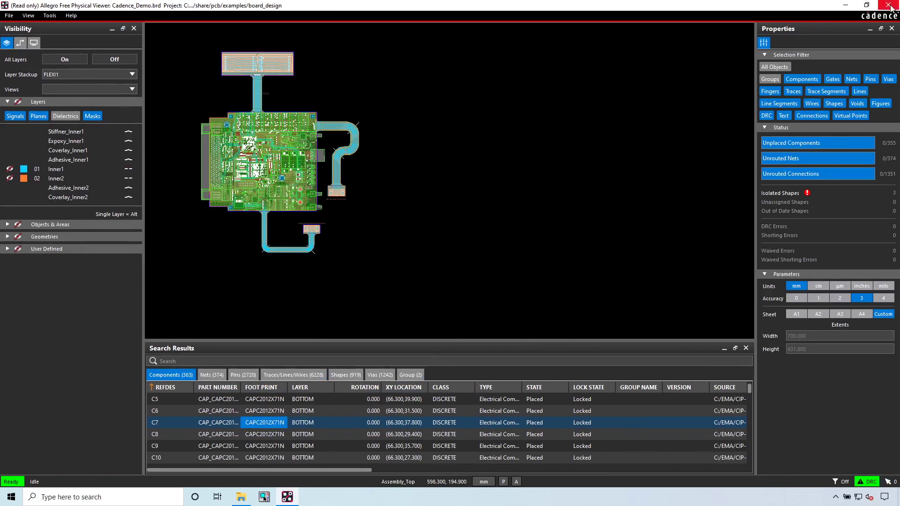
- Try to open a print preview of the Cadence_Demo board
{"action": "left_click", "coordinate": [9, 15]}
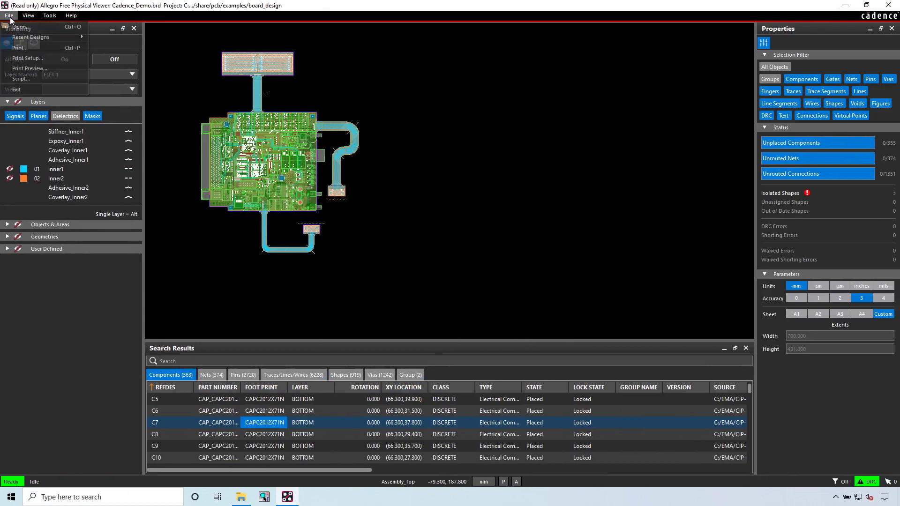
{"action": "left_click", "coordinate": [44, 68]}
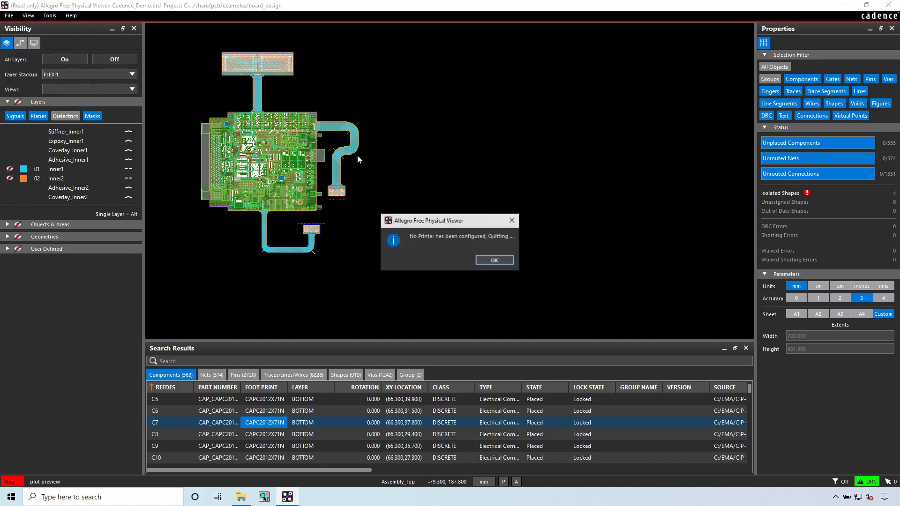
{"action": "left_click", "coordinate": [497, 260]}
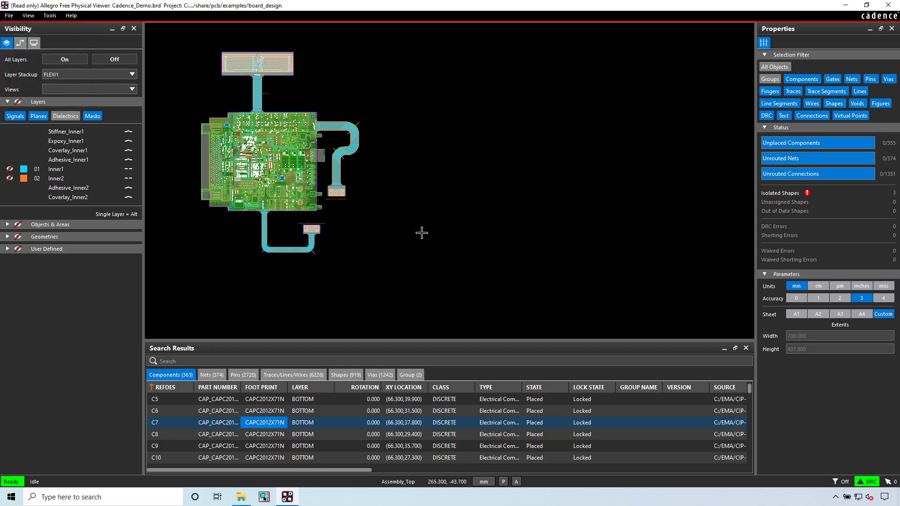
- Review the plot scaling, orientation, method and contents options in the plot setup and close it unchanged
{"action": "left_click", "coordinate": [9, 15]}
{"action": "left_click", "coordinate": [49, 58]}
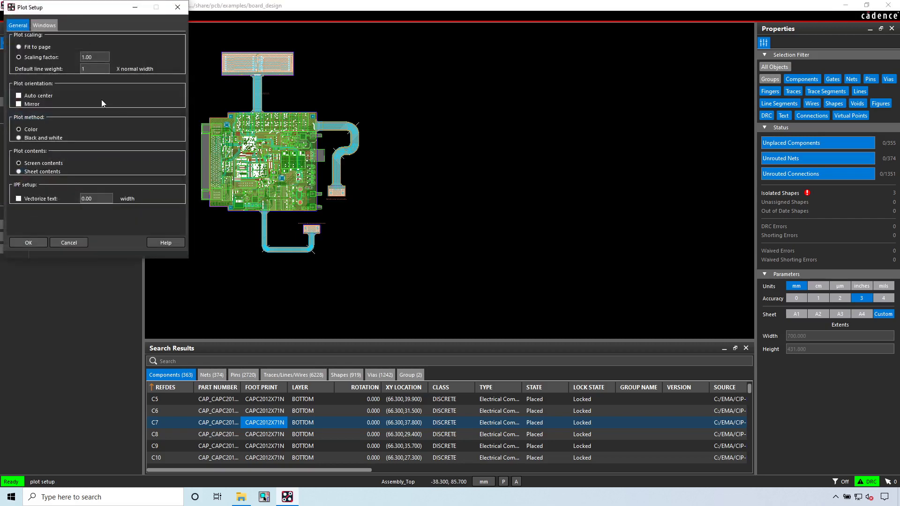
{"action": "left_click", "coordinate": [178, 7]}
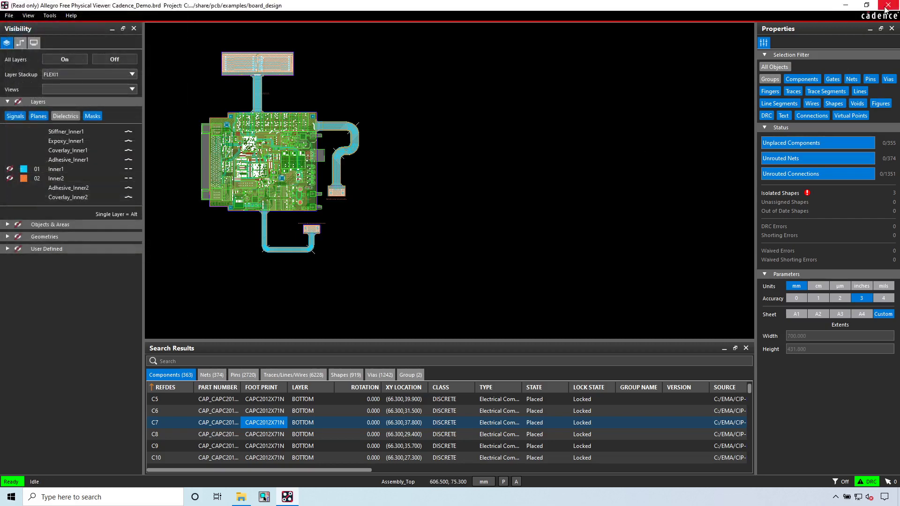